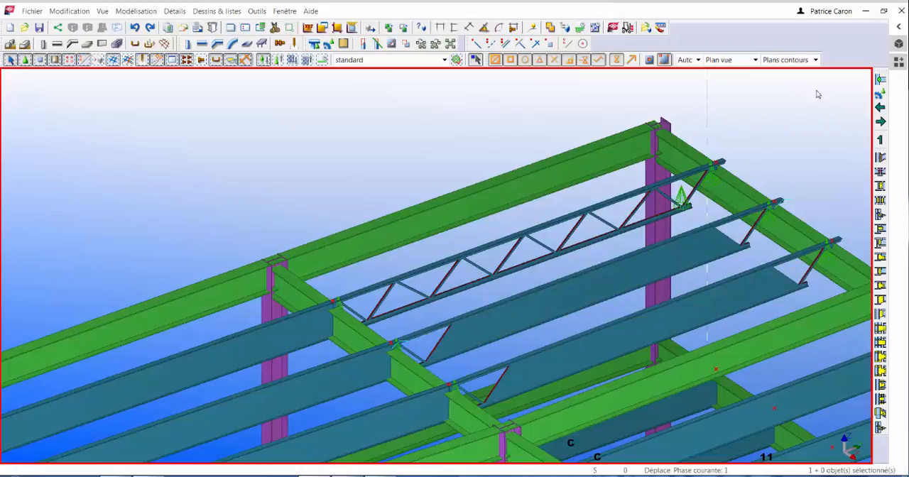
Open the settings of the Joist Panel Opening v2 component from the Steel Detailing joist connections
{"action": "left_click", "coordinate": [896, 64]}
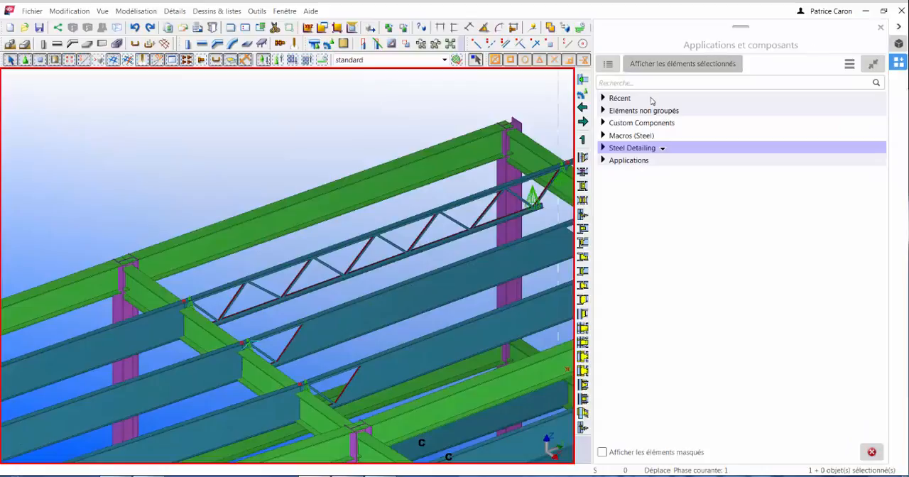
{"action": "left_click", "coordinate": [602, 147]}
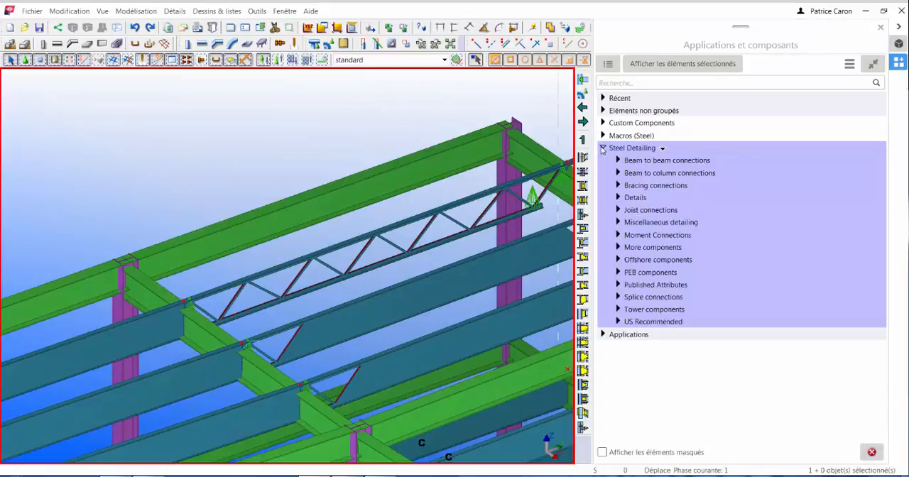
{"action": "left_click", "coordinate": [618, 210]}
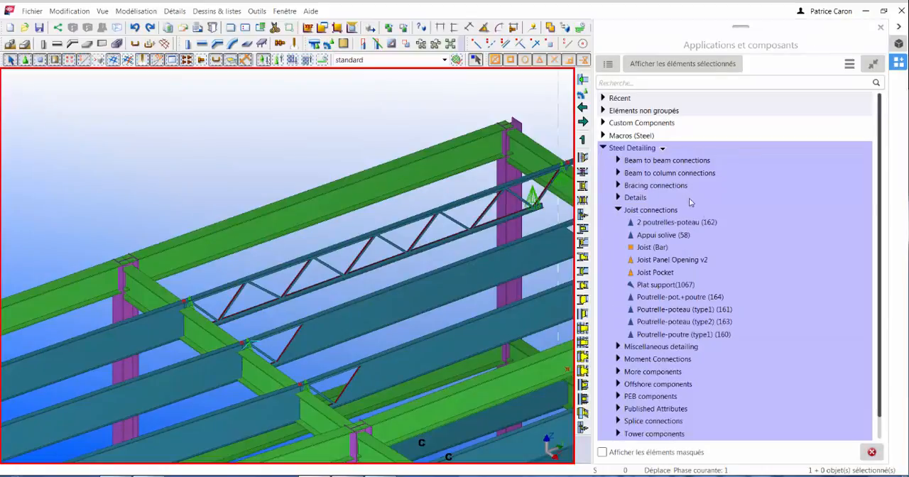
{"action": "left_click", "coordinate": [675, 260]}
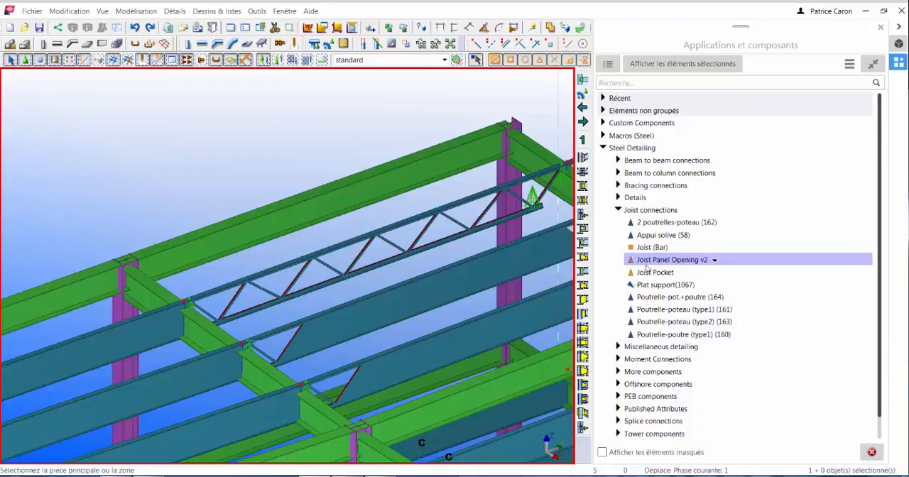
{"action": "left_click", "coordinate": [715, 261]}
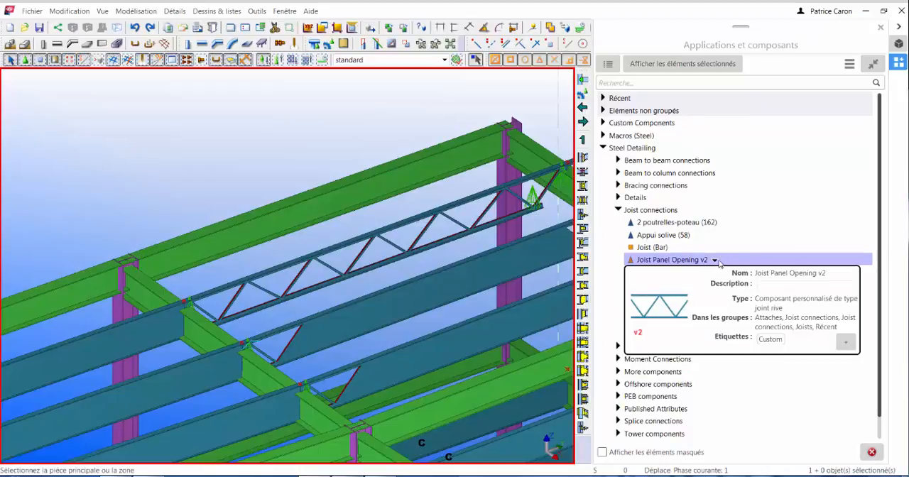
{"action": "left_click", "coordinate": [715, 261]}
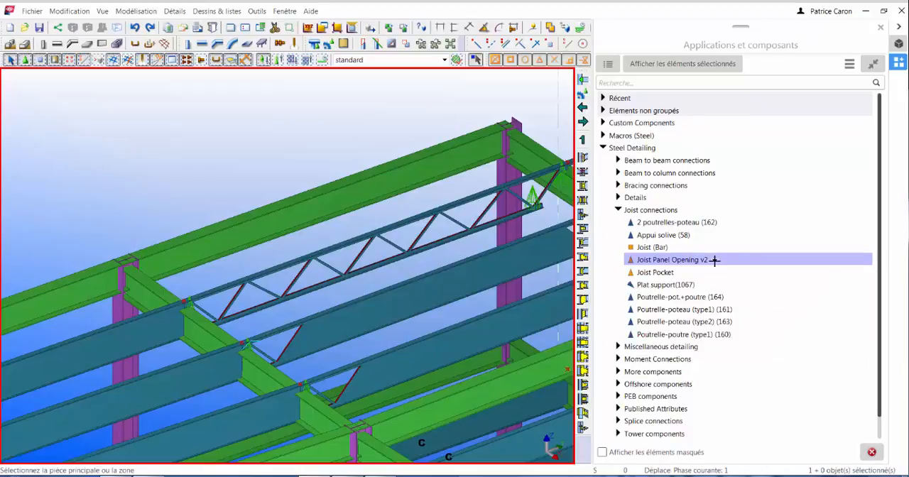
{"action": "double_click", "coordinate": [666, 262]}
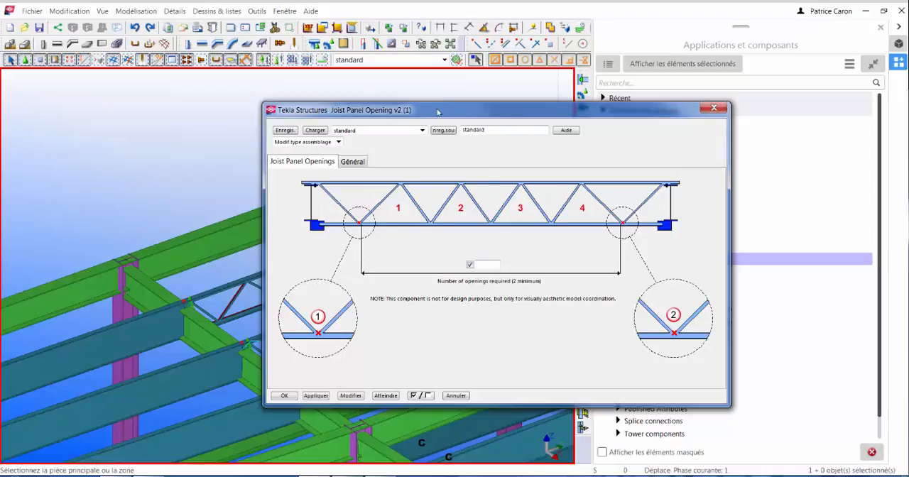
Set the number of required joist openings to 4 and accept the component settings
{"action": "left_click_drag", "start_coordinate": [438, 111], "coordinate": [749, 93]}
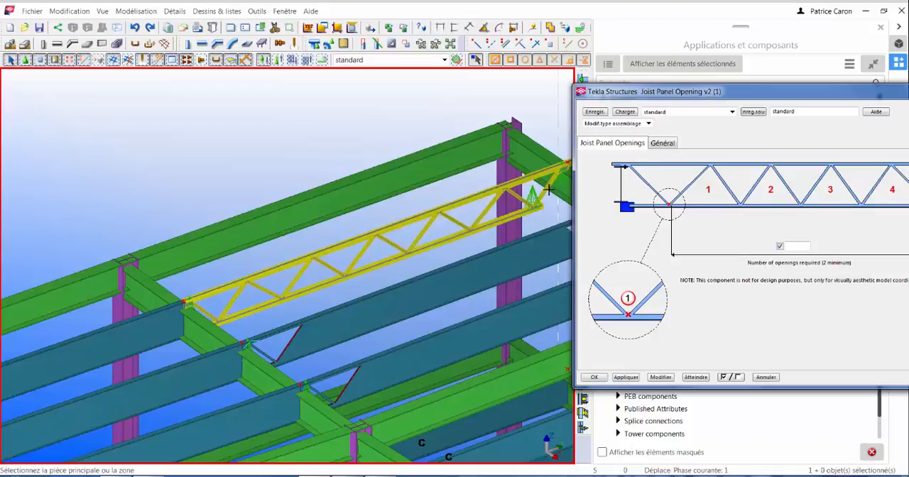
{"action": "left_click_drag", "start_coordinate": [613, 92], "coordinate": [343, 102]}
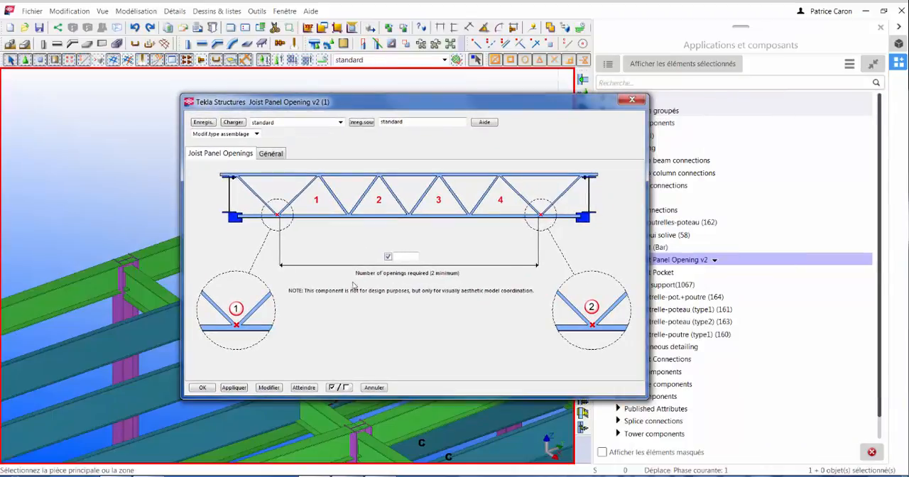
{"action": "left_click", "coordinate": [403, 257]}
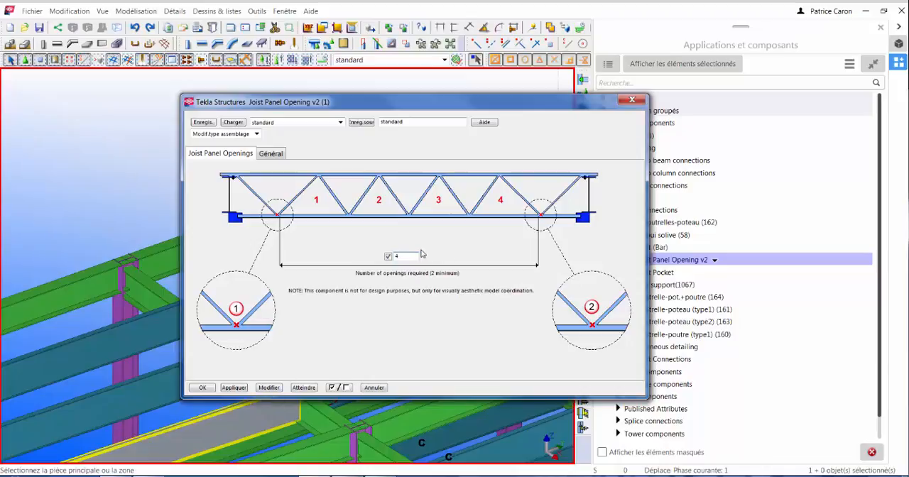
{"action": "left_click", "coordinate": [202, 388]}
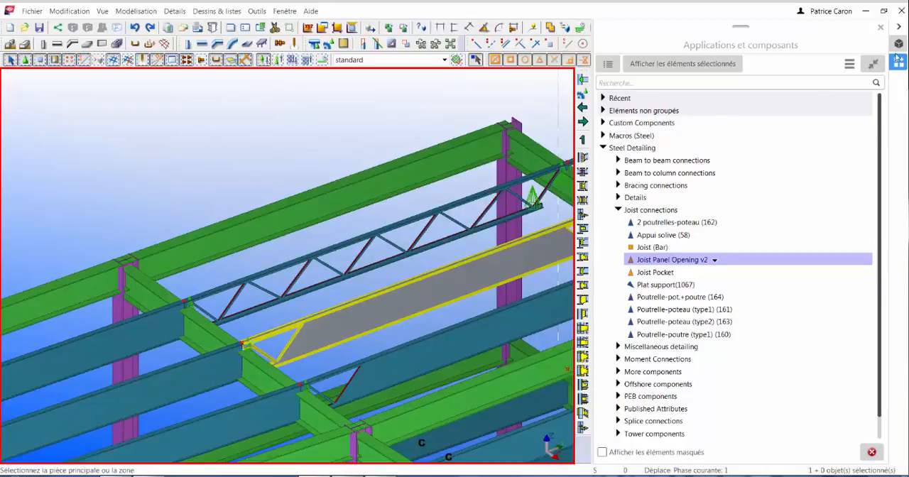
Apply the panel opening component to the solid-web joist beside the finished one, between the bottom-chord ends of its two end diagonals
{"action": "left_click", "coordinate": [901, 27]}
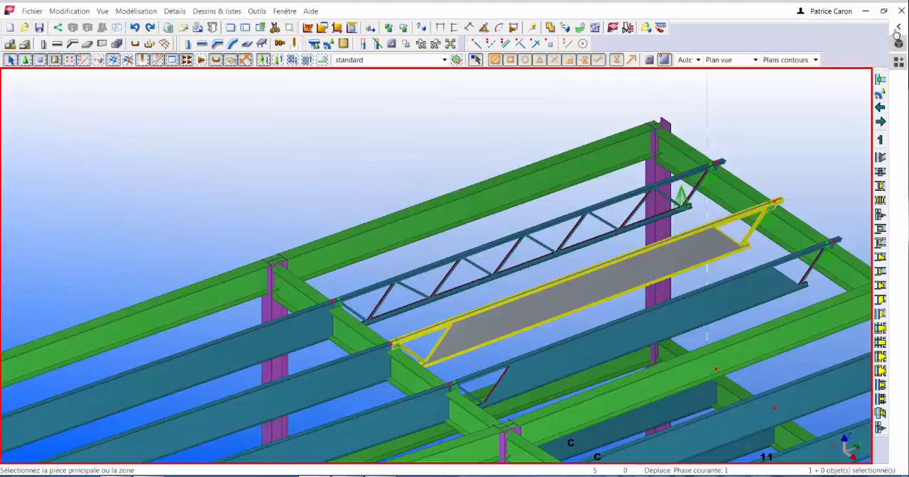
{"action": "left_click", "coordinate": [529, 311]}
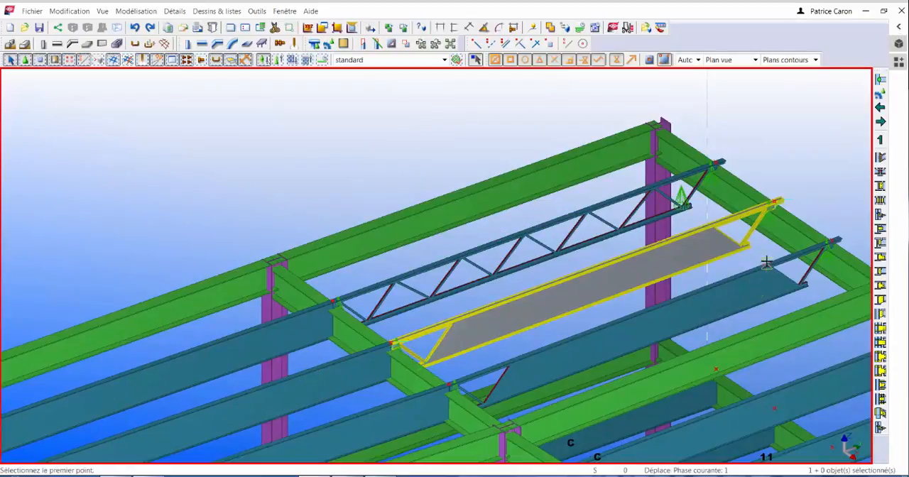
{"action": "scroll", "coordinate": [760, 249], "scroll_direction": "up", "scroll_amount": 5}
{"action": "scroll", "coordinate": [757, 243], "scroll_direction": "up", "scroll_amount": 5}
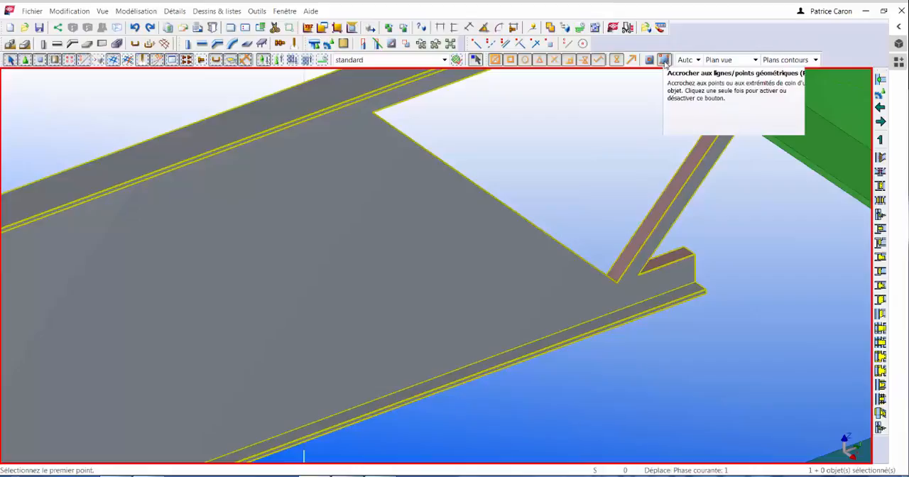
{"action": "left_click", "coordinate": [617, 279]}
{"action": "scroll", "coordinate": [600, 202], "scroll_direction": "down", "scroll_amount": 2}
{"action": "scroll", "coordinate": [601, 202], "scroll_direction": "down", "scroll_amount": 4}
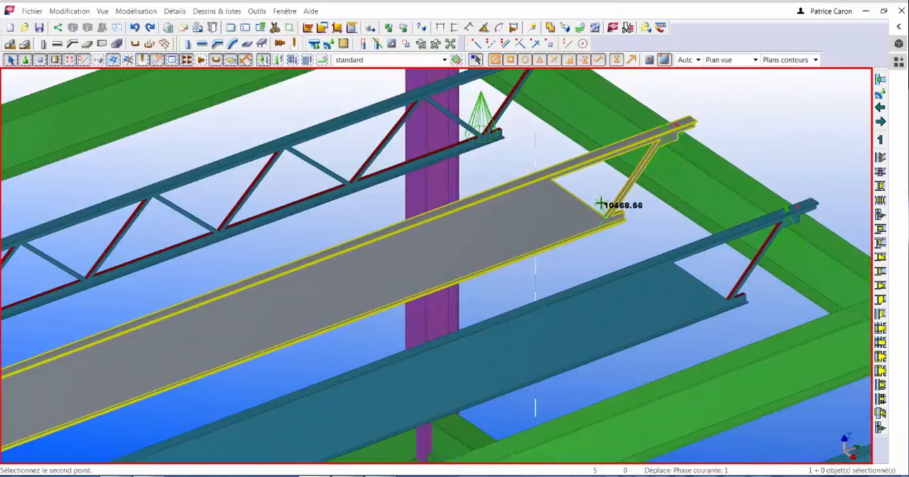
{"action": "scroll", "coordinate": [195, 377], "scroll_direction": "up", "scroll_amount": 5}
{"action": "scroll", "coordinate": [286, 332], "scroll_direction": "up", "scroll_amount": 4}
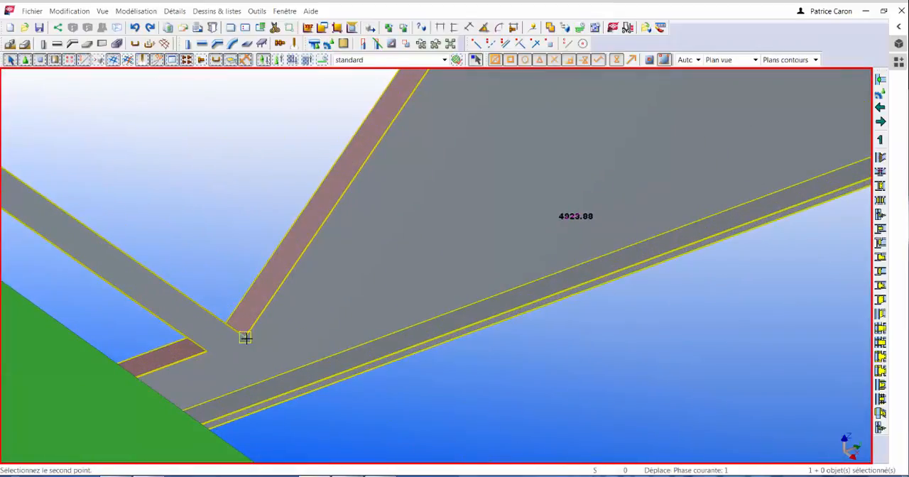
{"action": "left_click", "coordinate": [246, 339]}
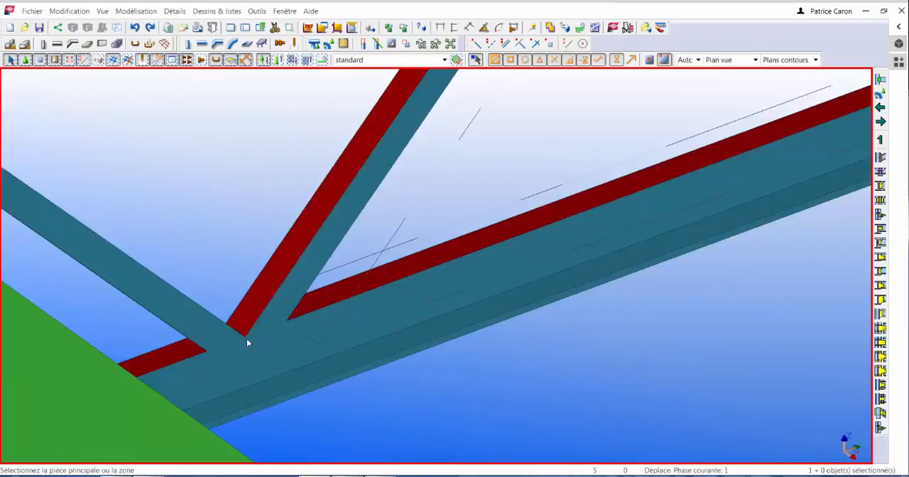
{"action": "scroll", "coordinate": [245, 341], "scroll_direction": "down", "scroll_amount": 2}
{"action": "scroll", "coordinate": [246, 353], "scroll_direction": "down", "scroll_amount": 3}
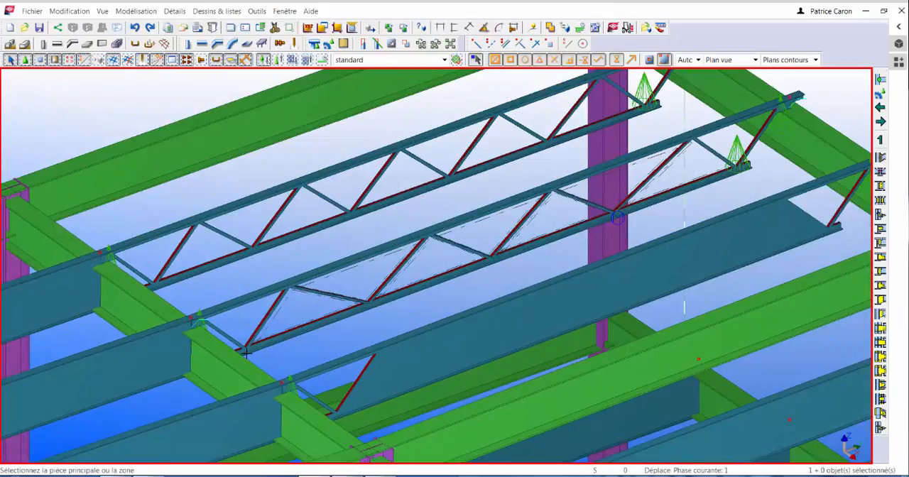
Change the number of openings in the middle joist's panel opening component to 5 and apply the modification
{"action": "scroll", "coordinate": [246, 353], "scroll_direction": "down", "scroll_amount": 4}
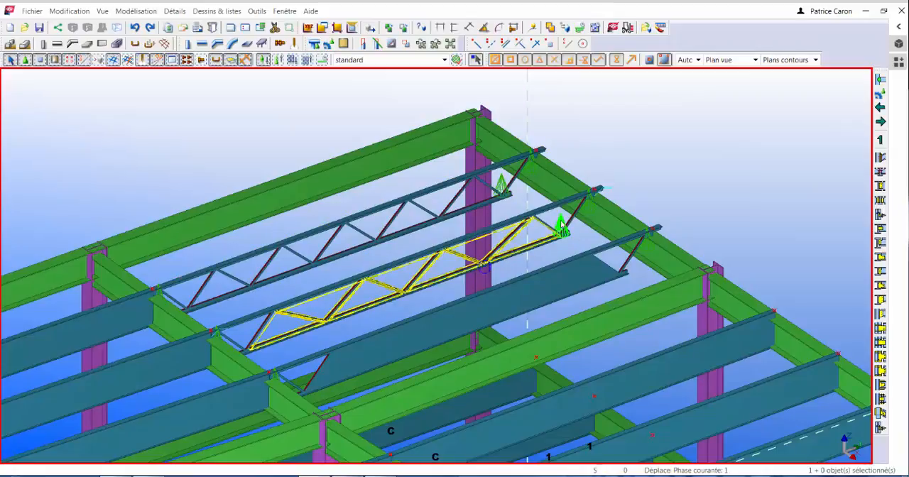
{"action": "double_click", "coordinate": [561, 226]}
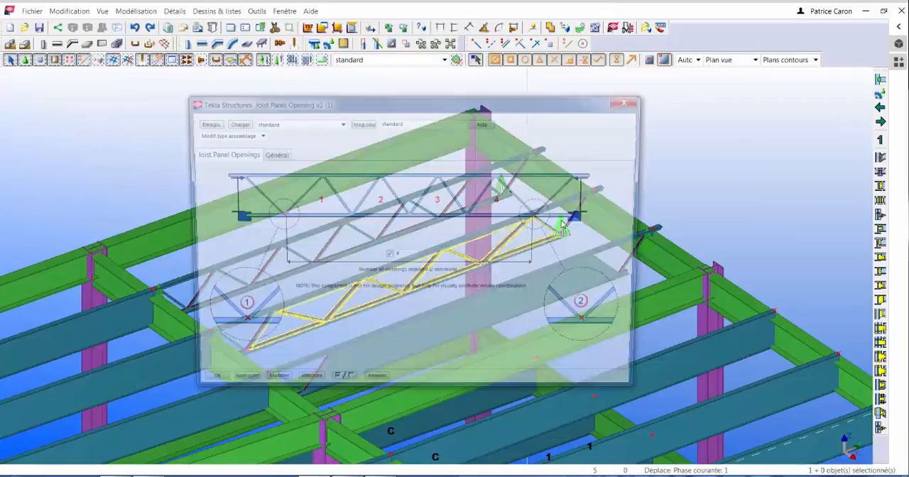
{"action": "type", "text": "5"}
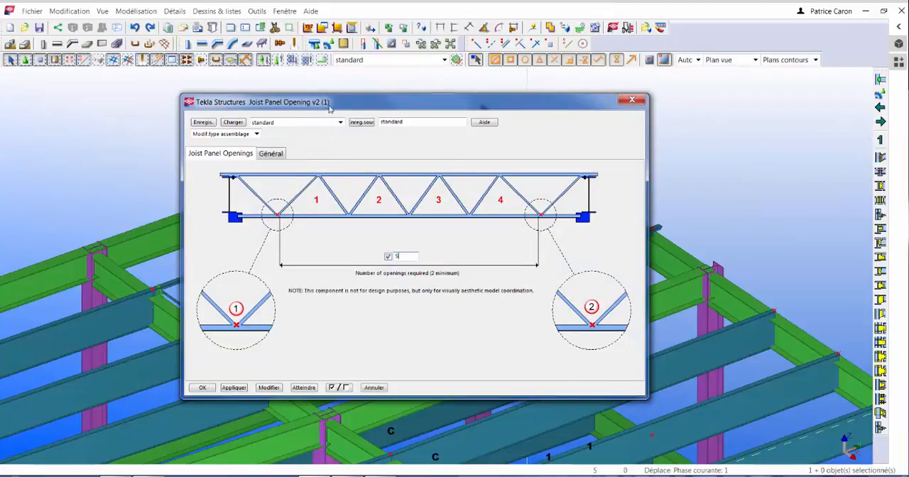
{"action": "left_click_drag", "start_coordinate": [324, 94], "coordinate": [778, 51]}
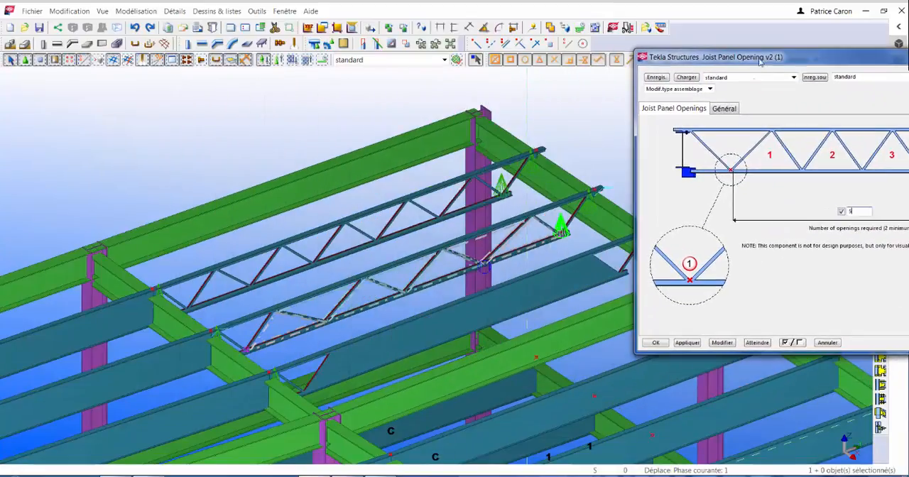
{"action": "left_click", "coordinate": [722, 343]}
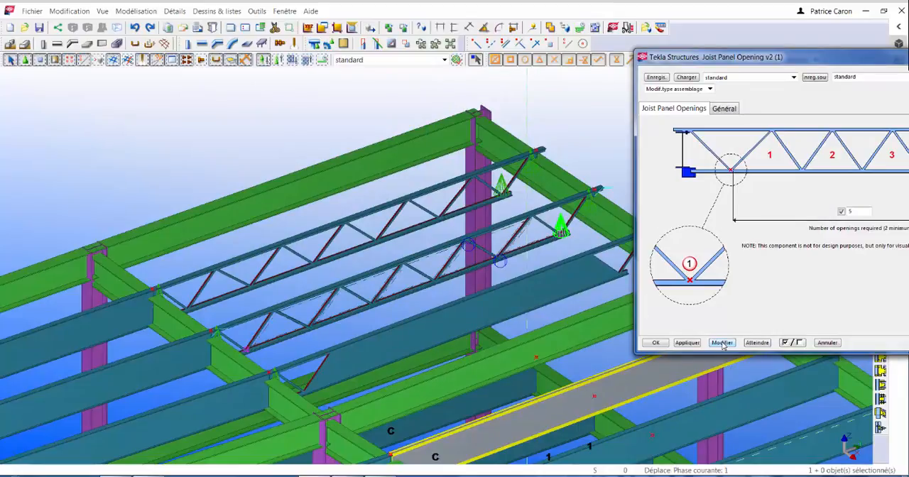
Load the saved "5 panneaux" settings in the panel opening component and accept them
{"action": "left_click_drag", "start_coordinate": [784, 58], "coordinate": [420, 102]}
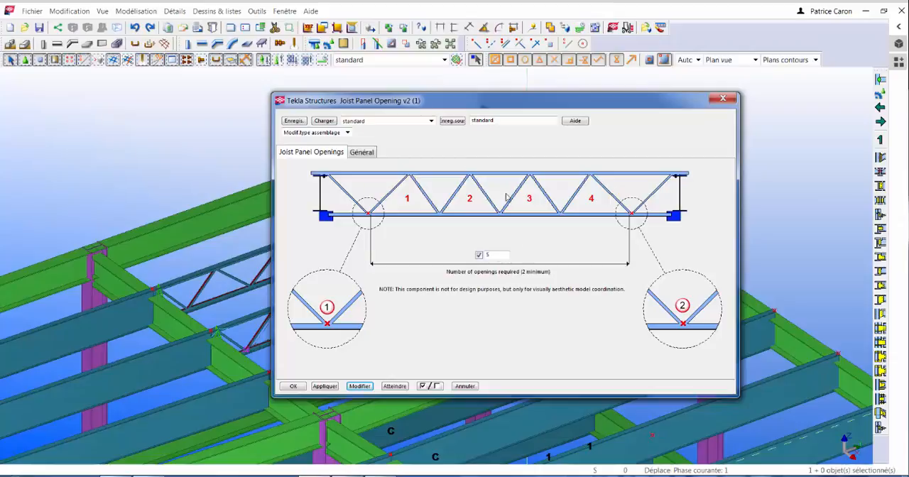
{"action": "left_click", "coordinate": [431, 121]}
{"action": "left_click", "coordinate": [391, 152]}
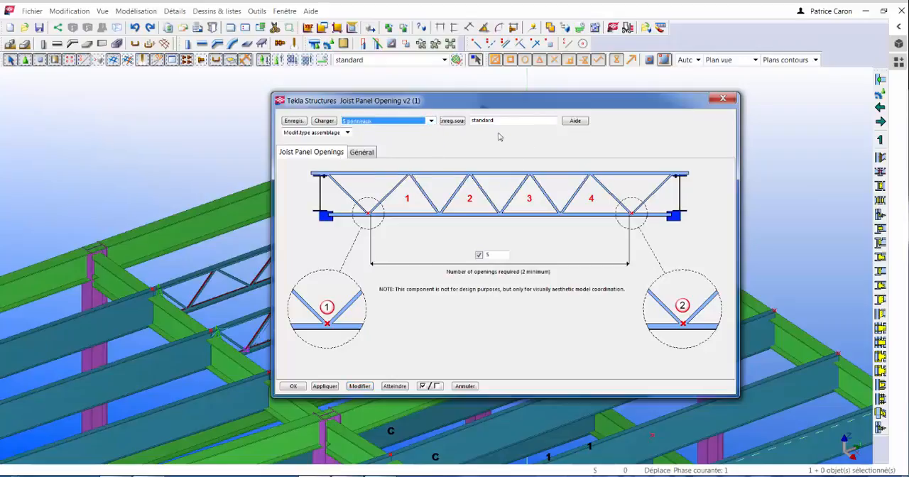
{"action": "left_click", "coordinate": [324, 121]}
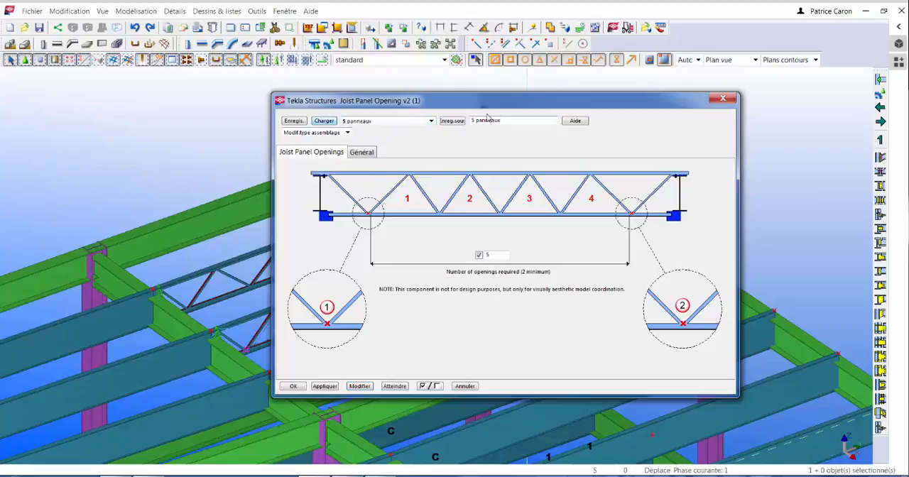
{"action": "left_click", "coordinate": [462, 125]}
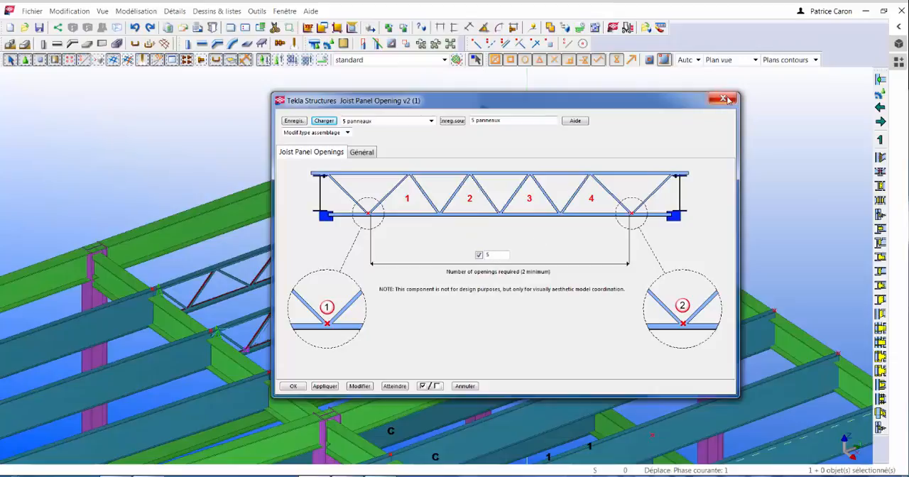
{"action": "left_click", "coordinate": [294, 385]}
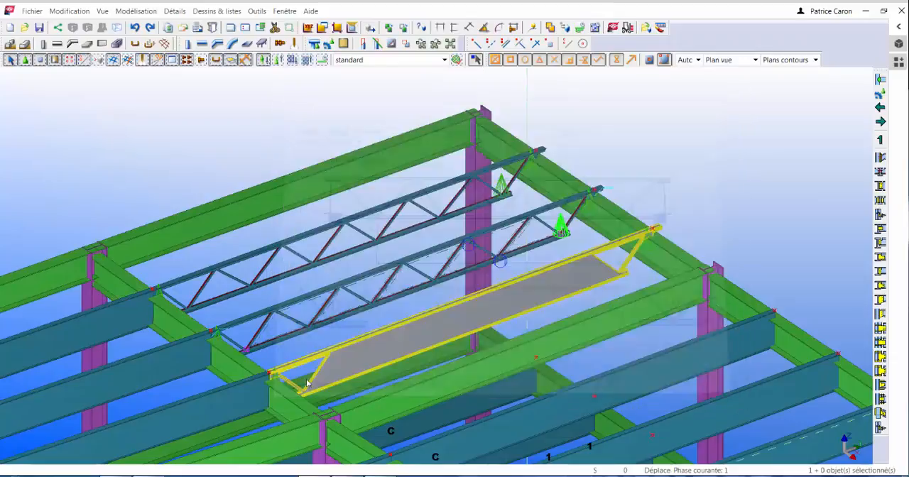
Apply Joist Panel Opening v2 with 5 openings to the remaining solid-web joist in the bay, between its end diagonals' bottom-chord points
{"action": "left_click", "coordinate": [898, 62]}
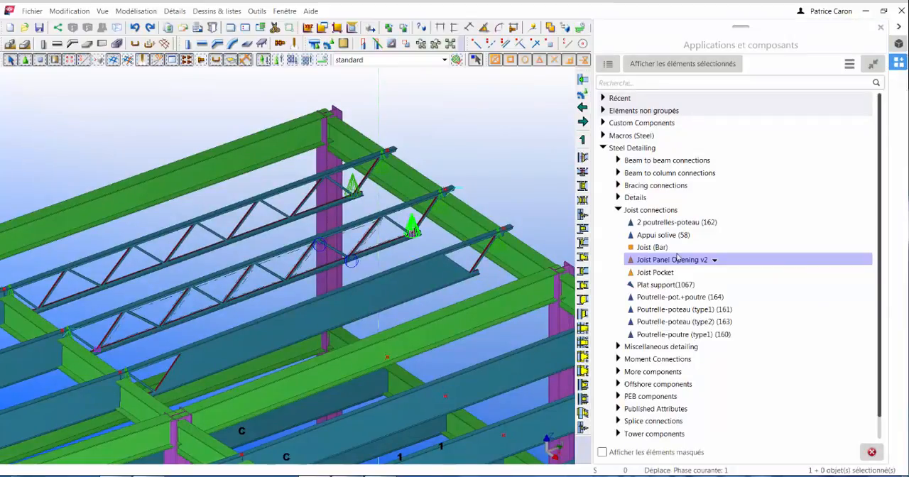
{"action": "double_click", "coordinate": [675, 260]}
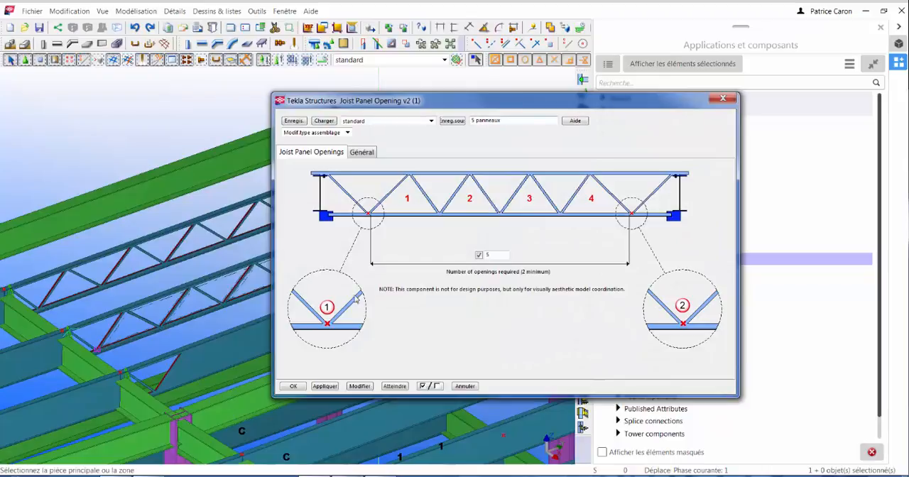
{"action": "left_click", "coordinate": [293, 386]}
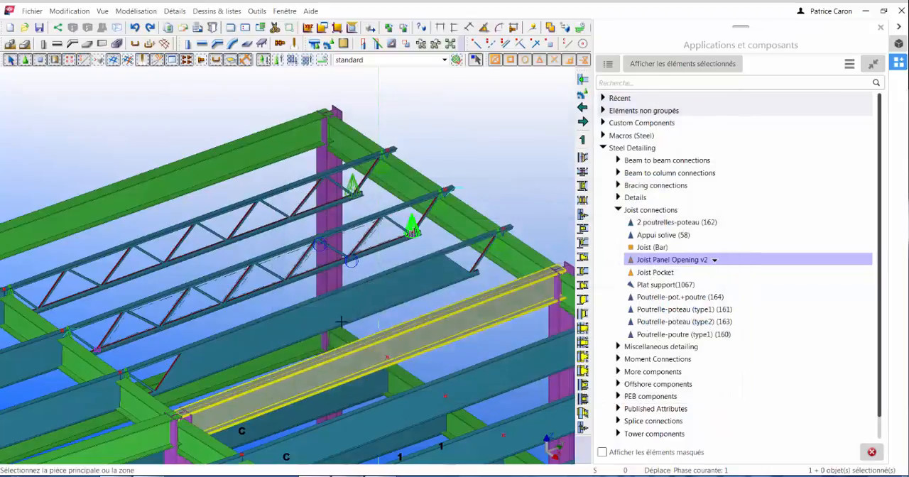
{"action": "left_click", "coordinate": [402, 286]}
{"action": "scroll", "coordinate": [472, 268], "scroll_direction": "up", "scroll_amount": 5}
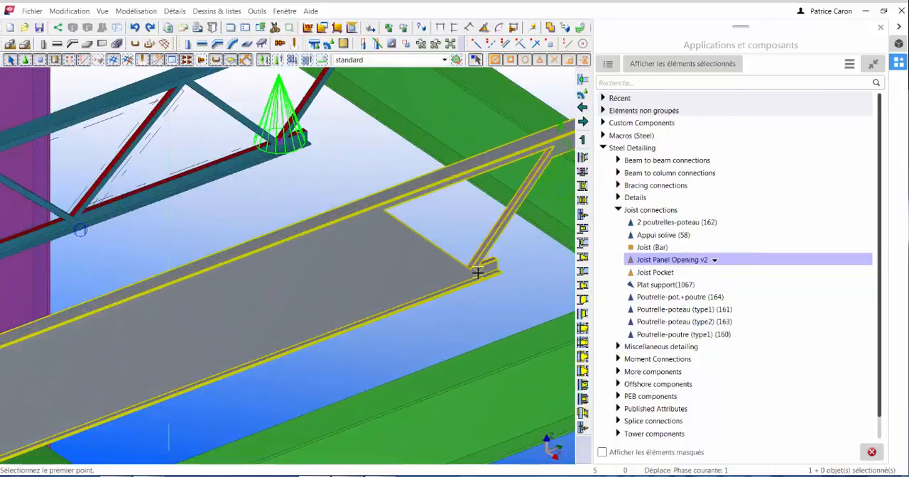
{"action": "left_click", "coordinate": [463, 263]}
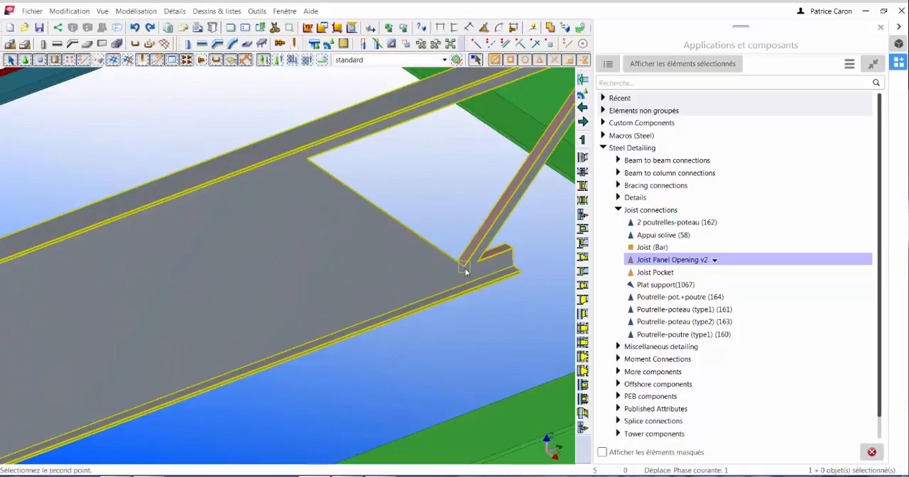
{"action": "scroll", "coordinate": [462, 263], "scroll_direction": "down", "scroll_amount": 3}
{"action": "scroll", "coordinate": [463, 262], "scroll_direction": "down", "scroll_amount": 5}
{"action": "scroll", "coordinate": [101, 402], "scroll_direction": "up", "scroll_amount": 5}
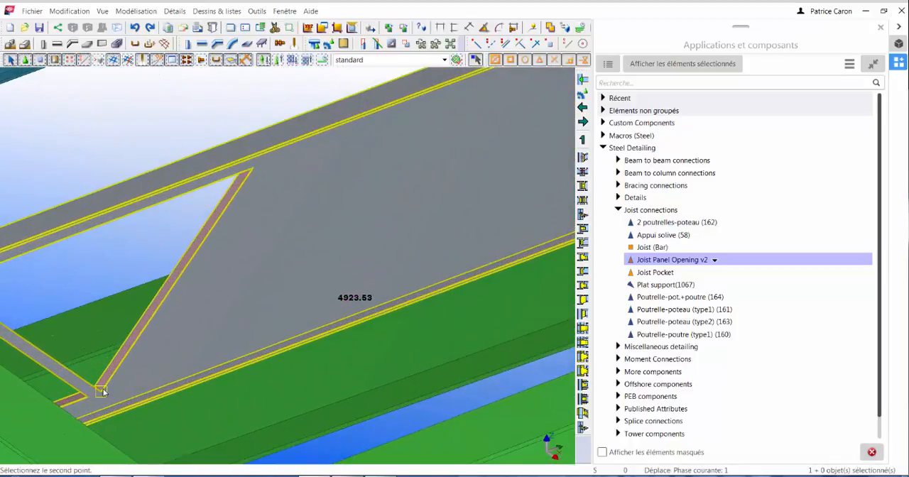
{"action": "left_click", "coordinate": [103, 391]}
{"action": "scroll", "coordinate": [103, 391], "scroll_direction": "down", "scroll_amount": 5}
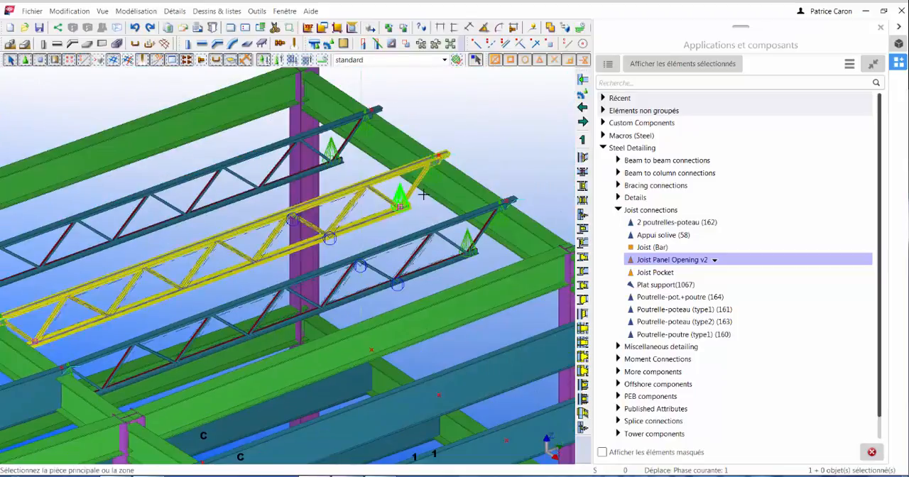
{"action": "left_click", "coordinate": [900, 29]}
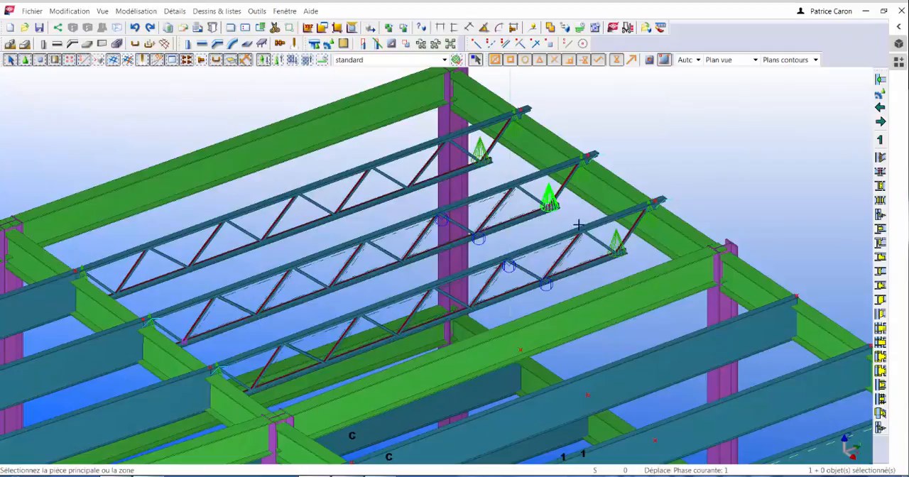
Redraw the model view to clear the leftover construction lines and show the whole structure
{"action": "left_click", "coordinate": [377, 221]}
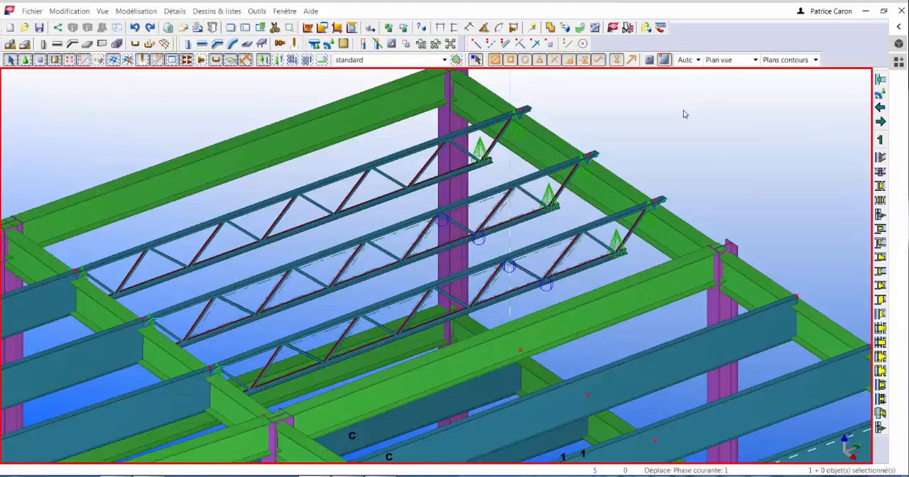
{"action": "right_click", "coordinate": [650, 126]}
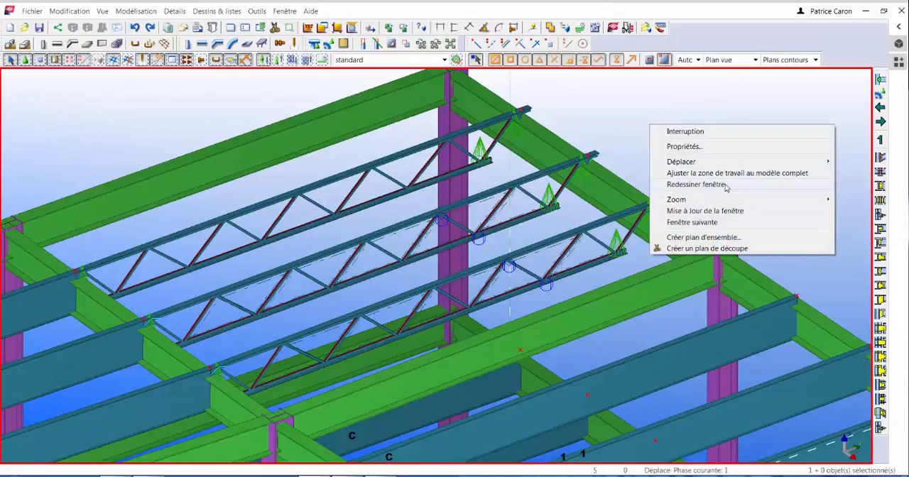
{"action": "left_click", "coordinate": [671, 184]}
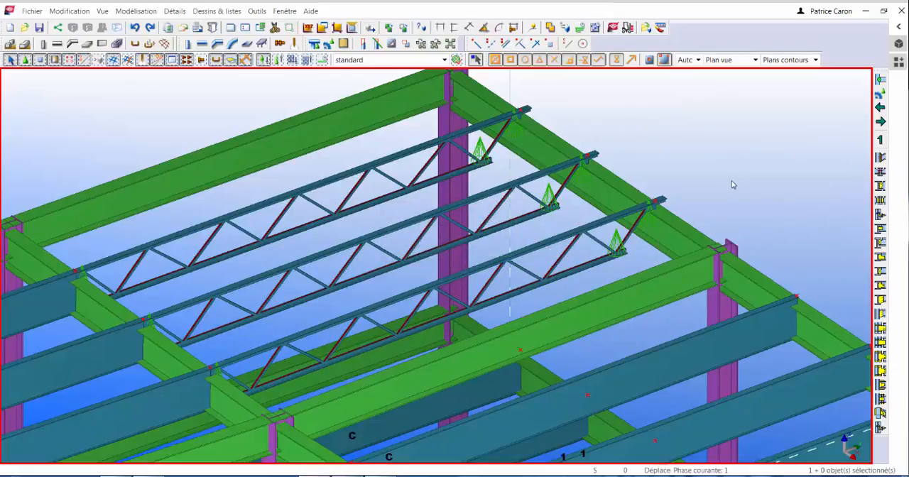
{"action": "scroll", "coordinate": [720, 122], "scroll_direction": "down", "scroll_amount": 4}
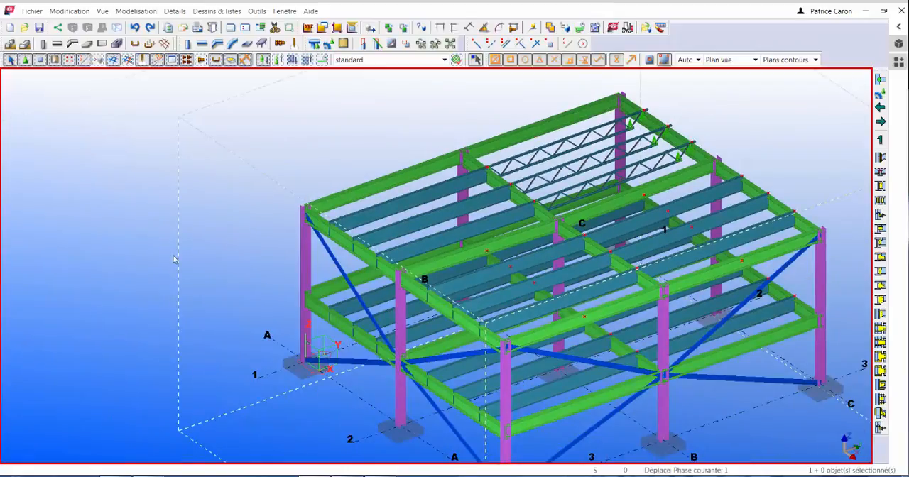
{"action": "scroll", "coordinate": [174, 258], "scroll_direction": "down", "scroll_amount": 1}
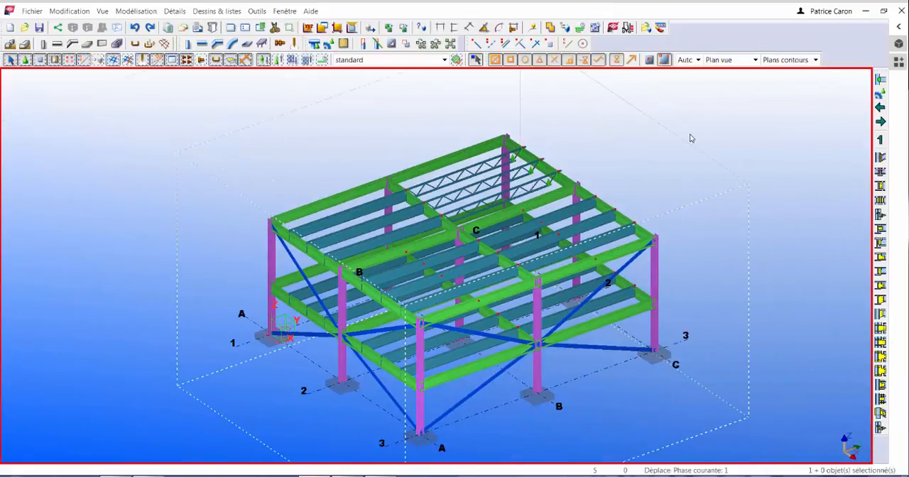